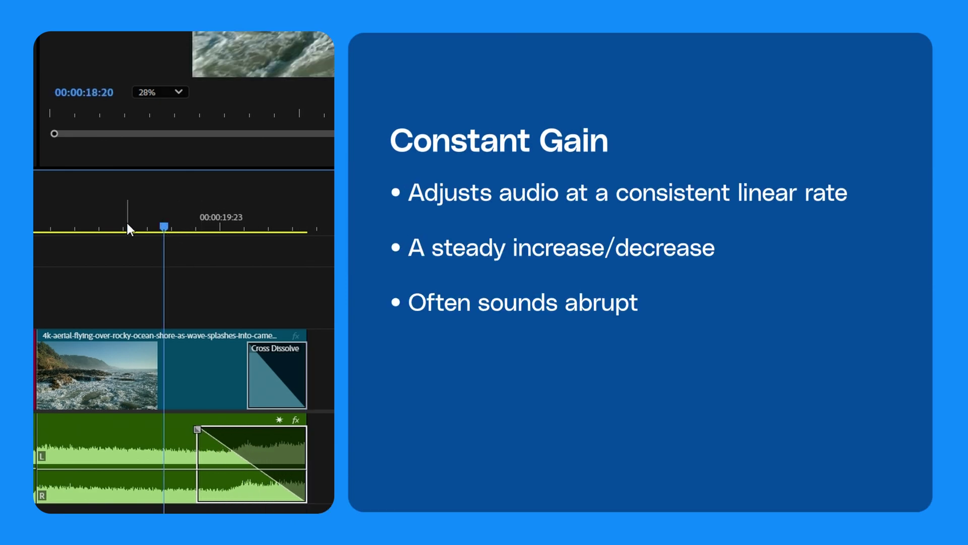
- Preview the ocean audio, then add an Exponential Fade at its end edit point
{"action": "left_click", "coordinate": [65, 225]}
{"action": "key", "text": "space"}
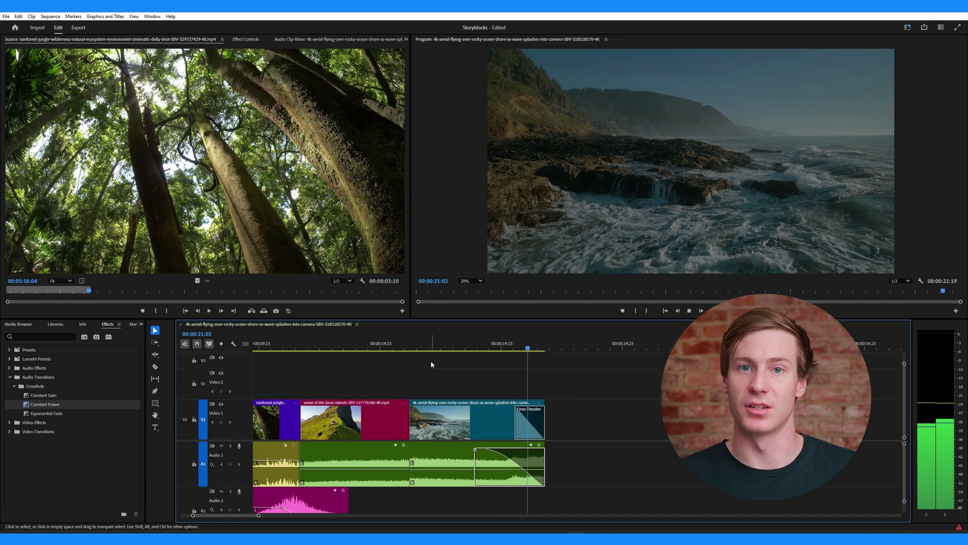
{"action": "left_click_drag", "start_coordinate": [43, 413], "coordinate": [537, 456]}
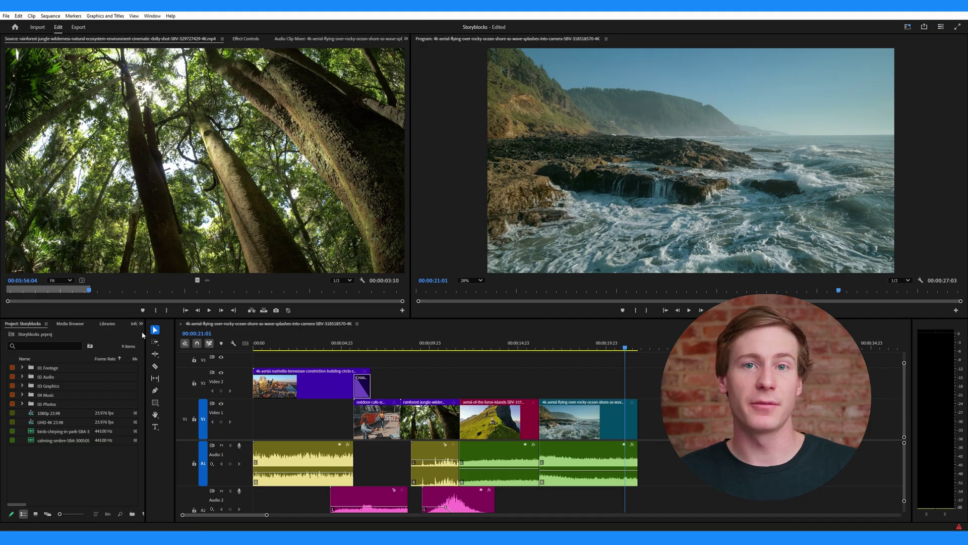
- Show the Effects panel with Audio Transitions > Crossfade expanded
{"action": "left_click", "coordinate": [140, 324]}
{"action": "left_click", "coordinate": [159, 367]}
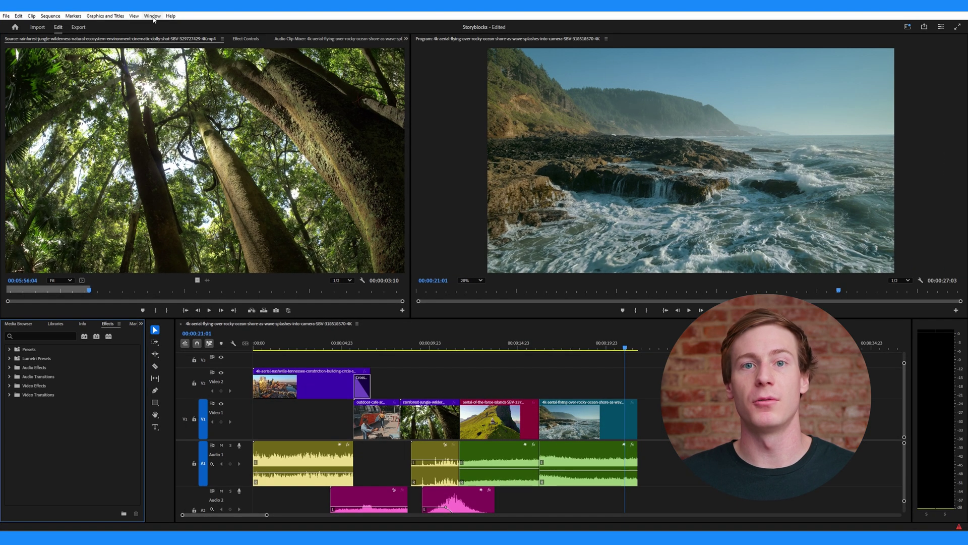
{"action": "left_click", "coordinate": [152, 16]}
{"action": "left_click", "coordinate": [173, 122]}
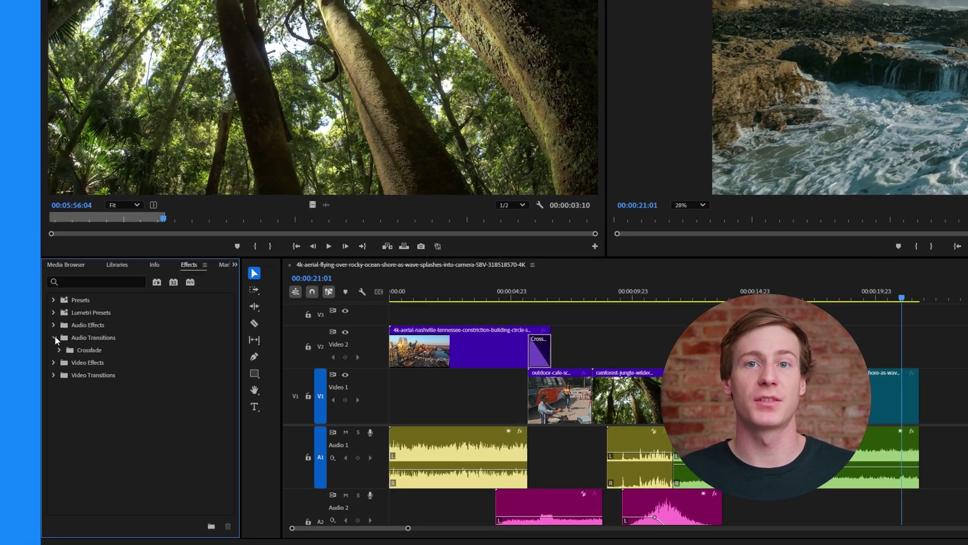
{"action": "left_click", "coordinate": [9, 376]}
{"action": "left_click", "coordinate": [14, 385]}
- Place Constant Gain at the ocean audio's end on A1 and lengthen the fade
{"action": "left_click", "coordinate": [126, 358]}
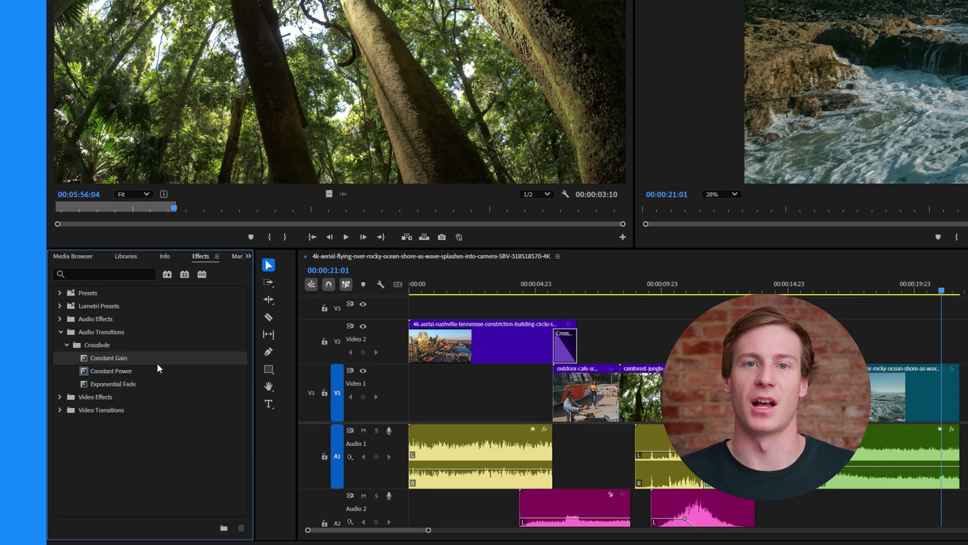
{"action": "left_click_drag", "start_coordinate": [130, 359], "coordinate": [939, 441]}
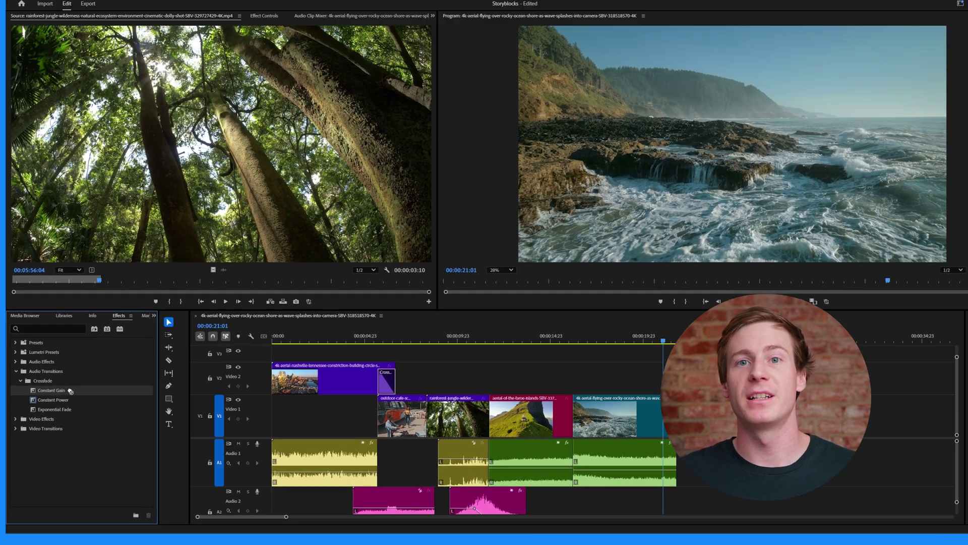
{"action": "left_click_drag", "start_coordinate": [629, 459], "coordinate": [632, 460]}
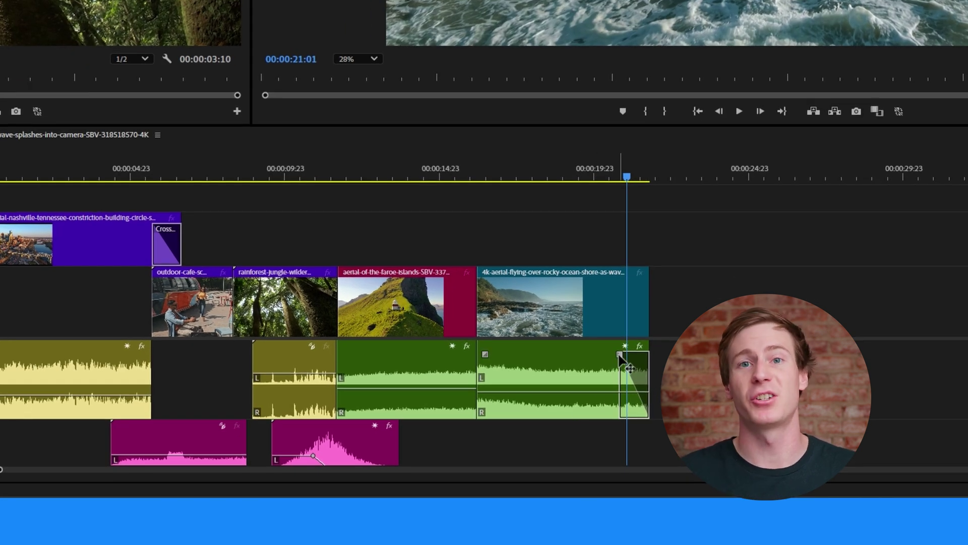
{"action": "left_click_drag", "start_coordinate": [619, 355], "coordinate": [610, 355]}
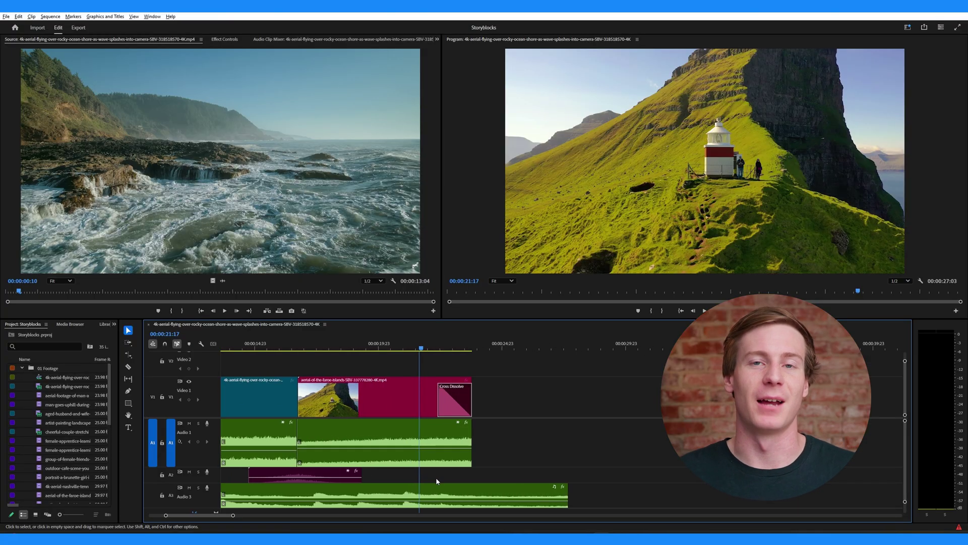
- Zoom in, add a fade-out at the Faroe clip's audio end and steepen its curve
{"action": "key", "text": "equal"}
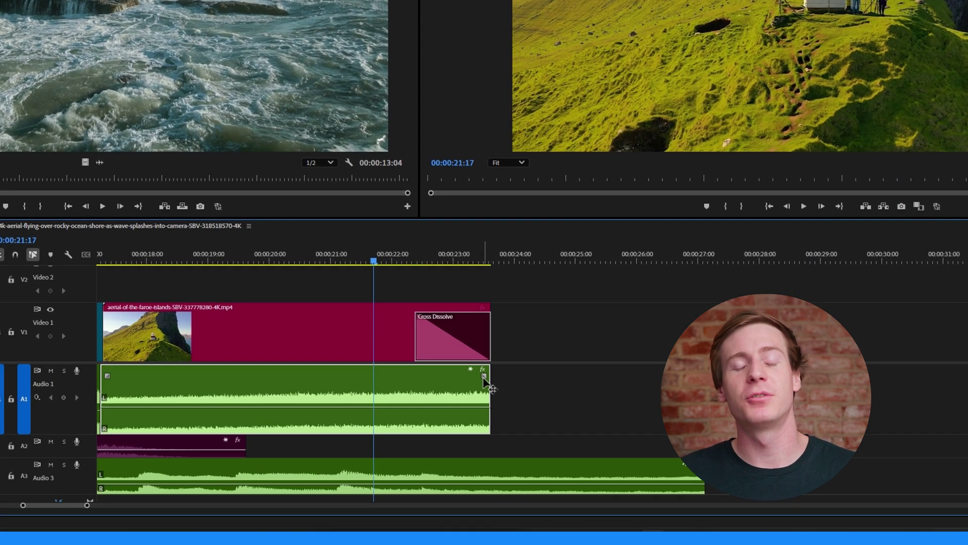
{"action": "left_click_drag", "start_coordinate": [483, 377], "coordinate": [465, 379]}
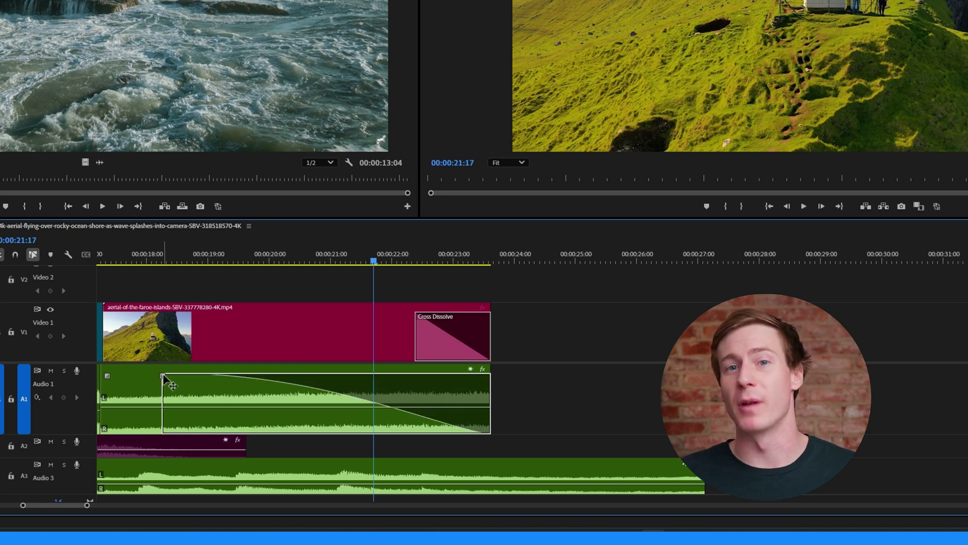
{"action": "left_click_drag", "start_coordinate": [163, 380], "coordinate": [162, 441]}
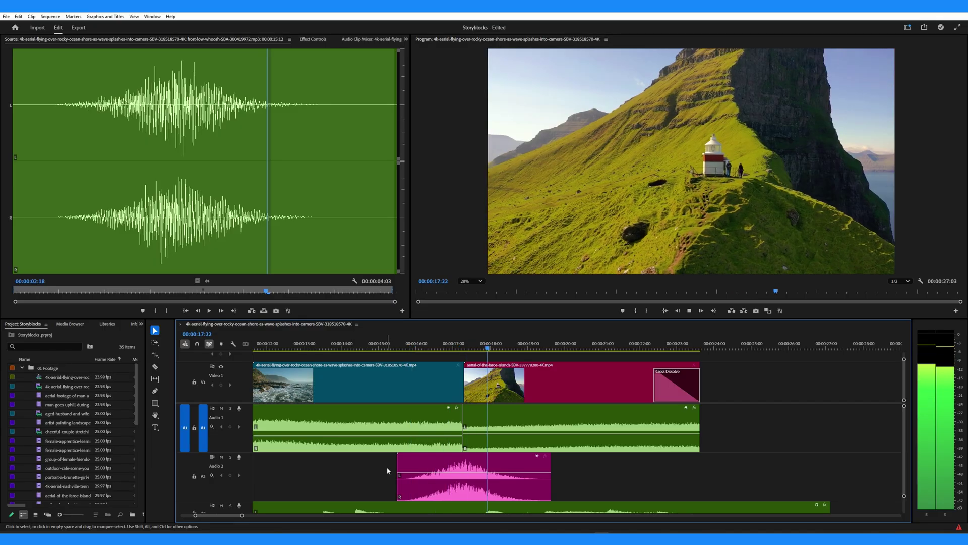
- Stop playback and show Effect Controls for the selected whoosh clip
{"action": "key", "text": "space"}
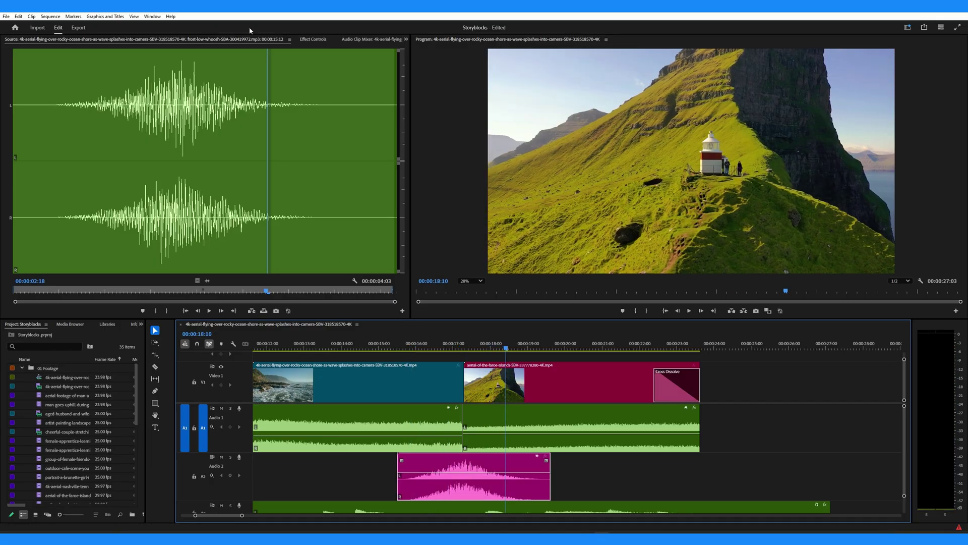
{"action": "left_click", "coordinate": [311, 39]}
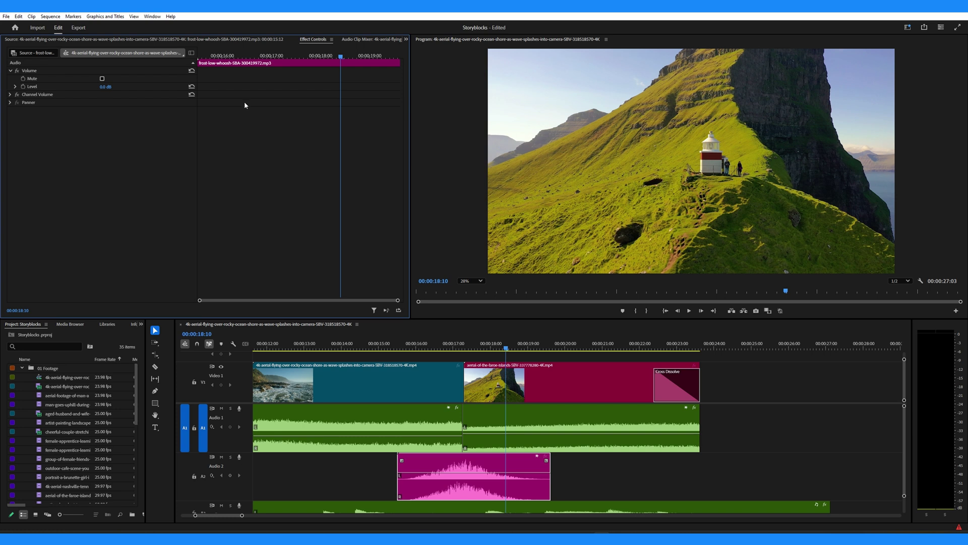
{"action": "left_click", "coordinate": [153, 17]}
{"action": "left_click", "coordinate": [182, 115]}
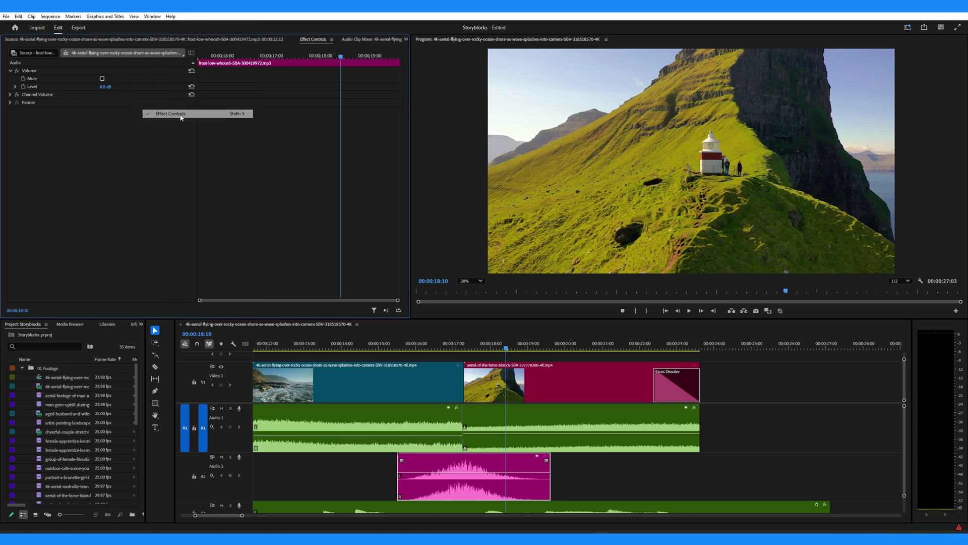
- Move the playhead into the whoosh clip and play back its fade-out
{"action": "key", "text": "Up"}
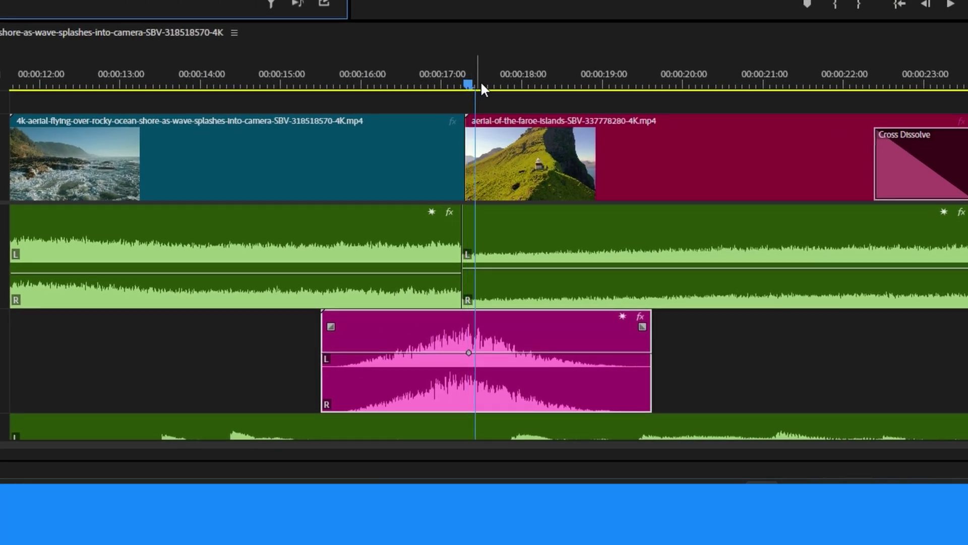
{"action": "left_click_drag", "start_coordinate": [476, 201], "coordinate": [515, 203]}
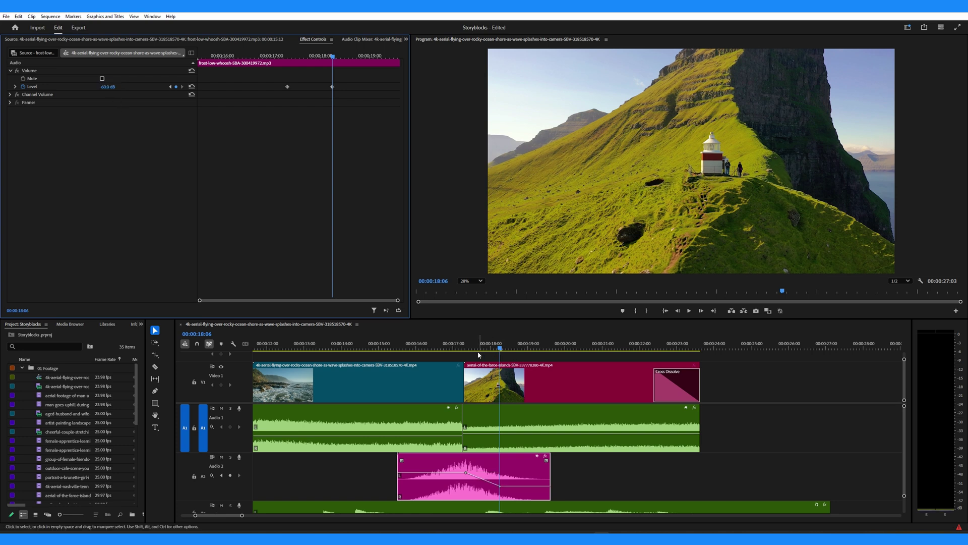
{"action": "key", "text": "space"}
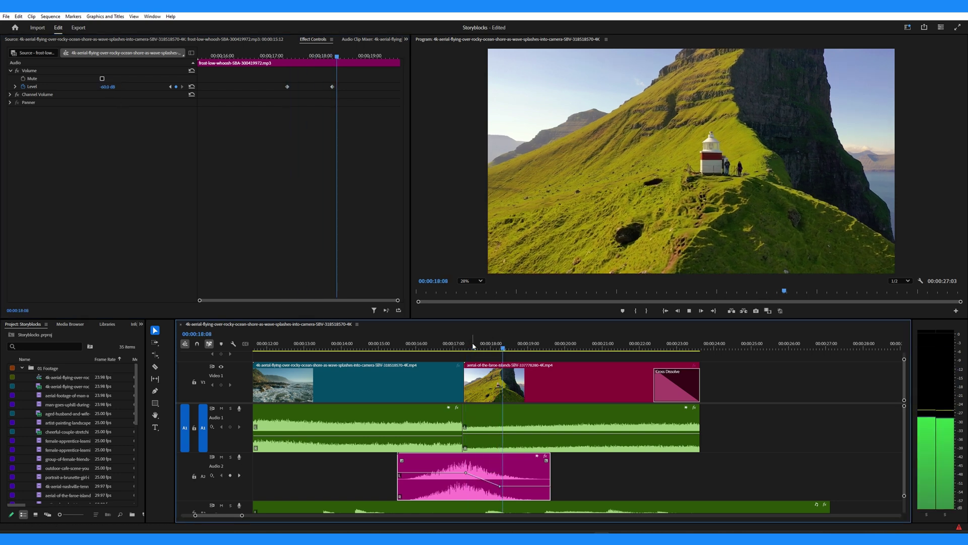
{"action": "key", "text": "space"}
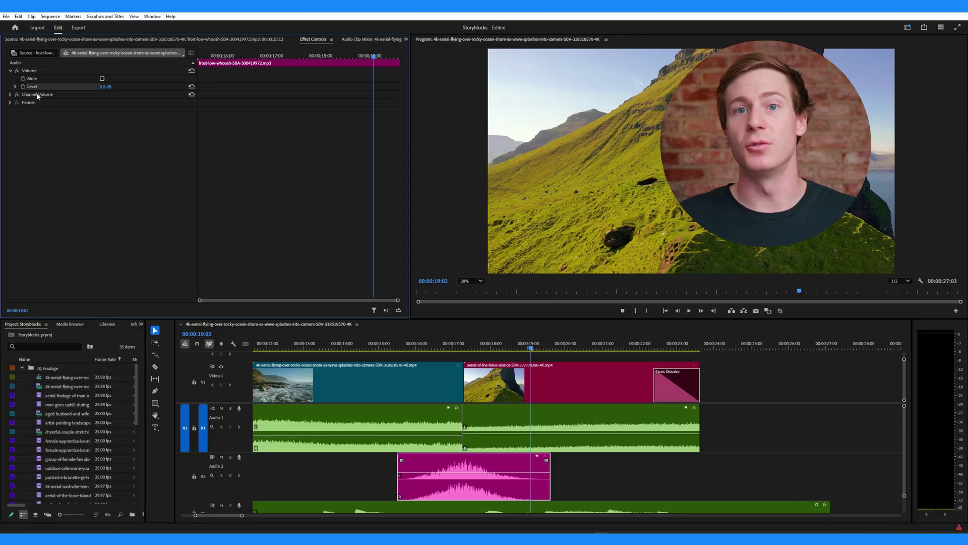
- Show Volume Level keyframes on the whoosh clip, add two keyframes, and preview the fade
{"action": "right_click", "coordinate": [464, 470]}
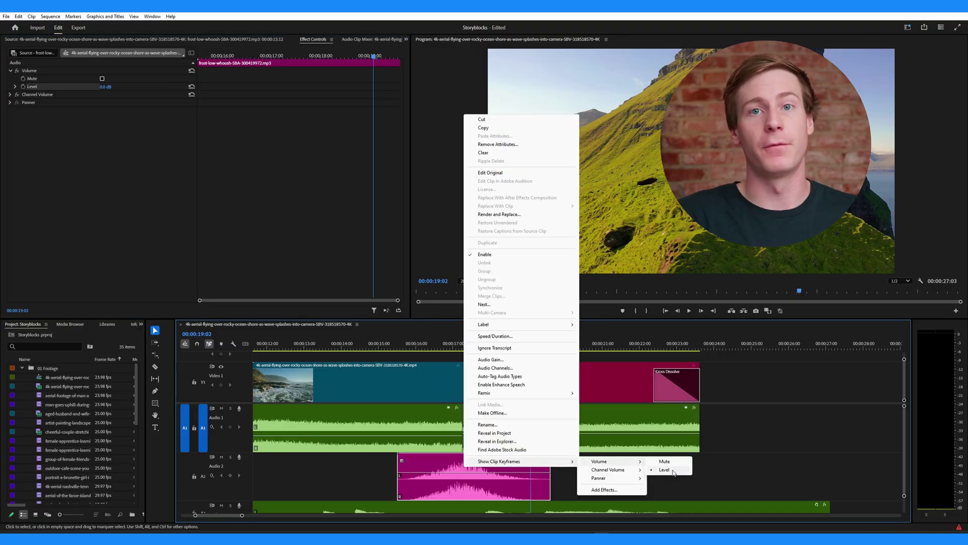
{"action": "left_click", "coordinate": [670, 470]}
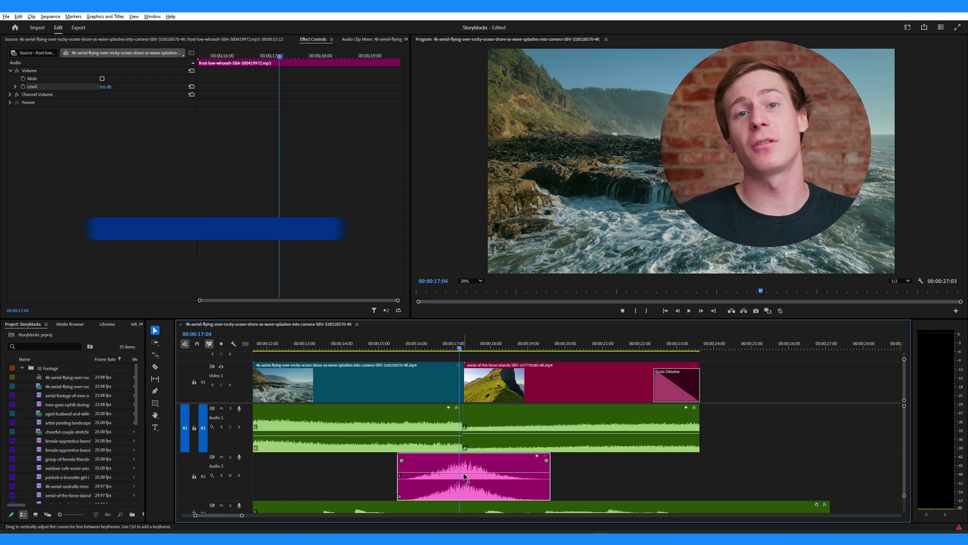
{"action": "left_click", "coordinate": [463, 472], "text": "ctrl"}
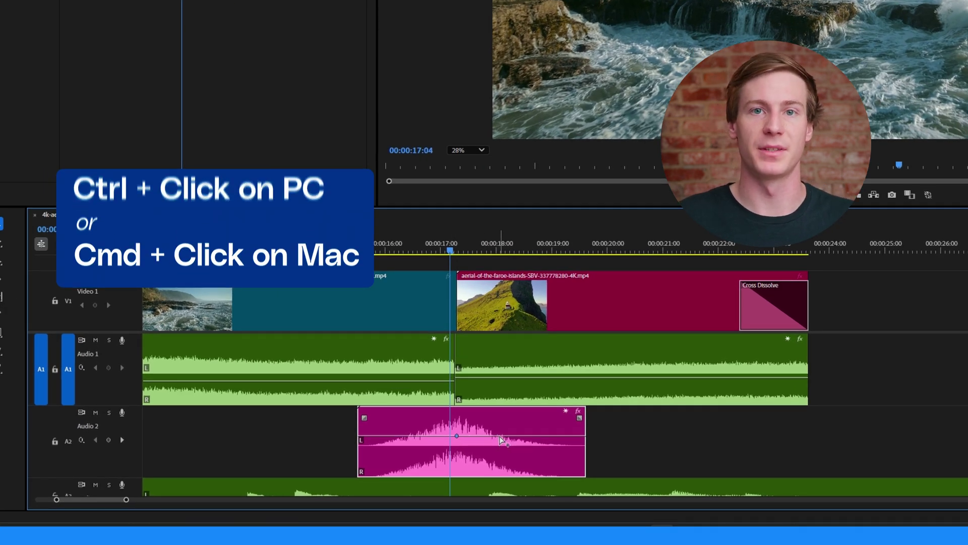
{"action": "left_click", "coordinate": [499, 436], "text": "ctrl"}
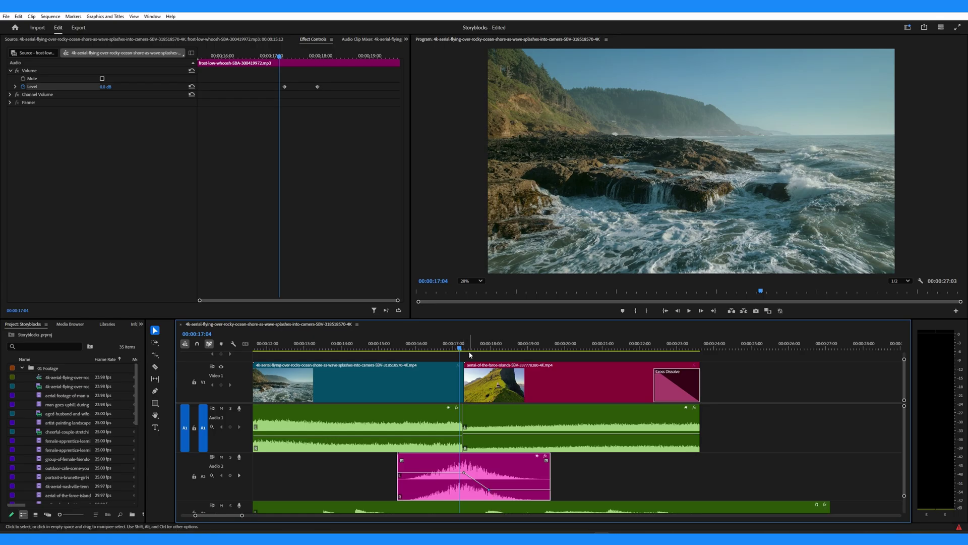
{"action": "key", "text": "space"}
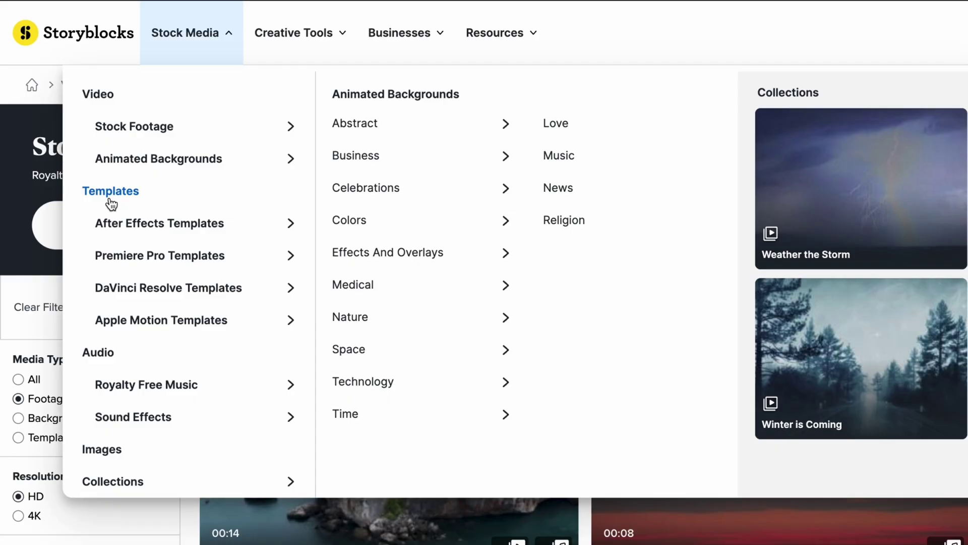
- Search Storyblocks footage for 'Rainforest' and filter the results to 4K
{"action": "mouse_move", "coordinate": [60, 198]}
{"action": "mouse_move", "coordinate": [107, 419]}
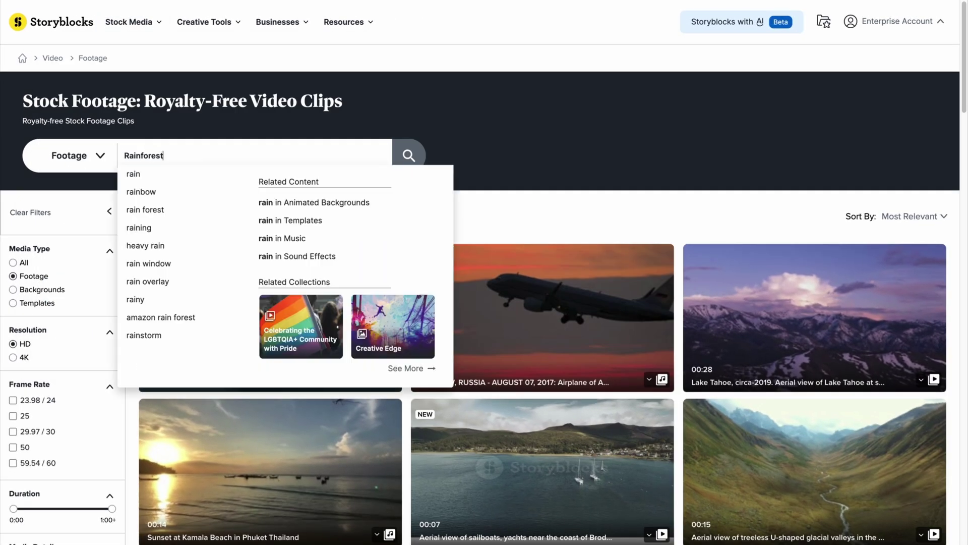
{"action": "key", "text": "Return"}
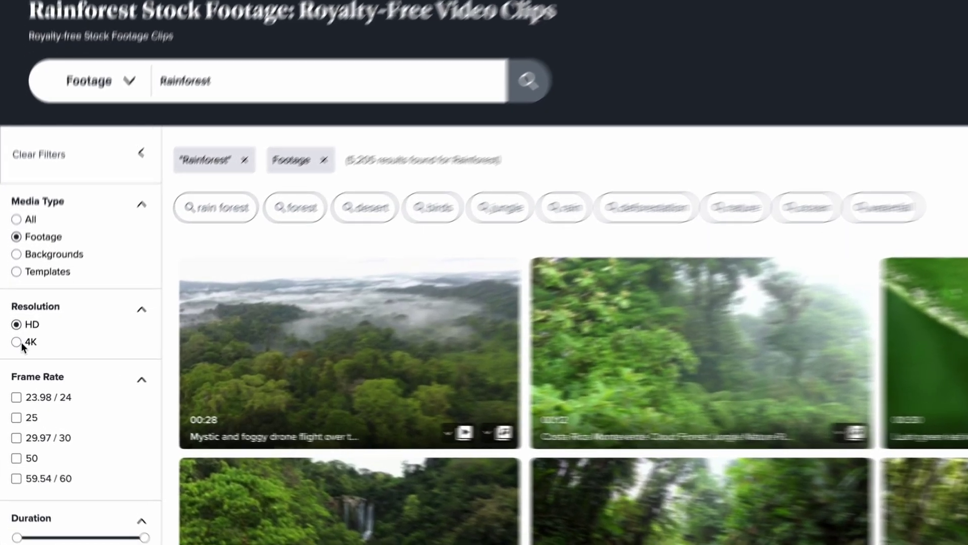
{"action": "left_click", "coordinate": [13, 357]}
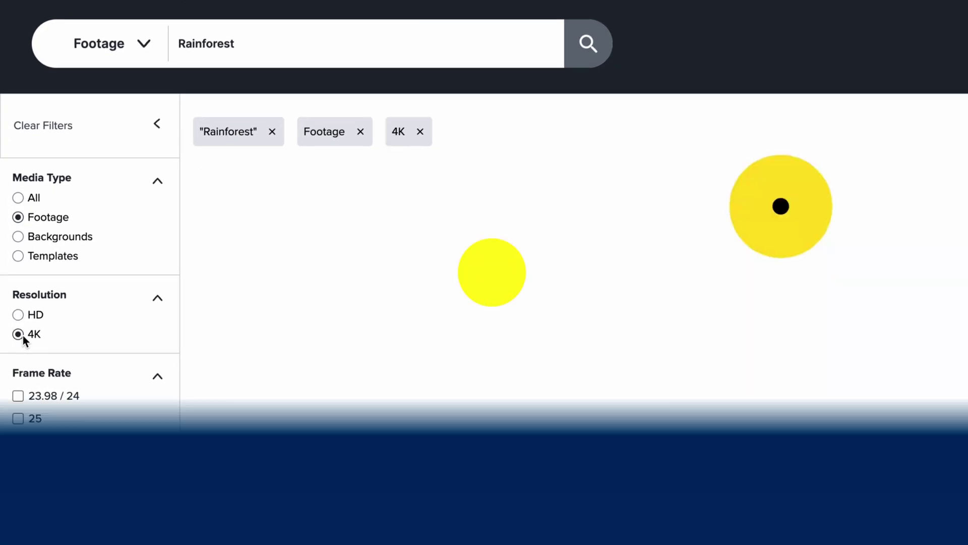